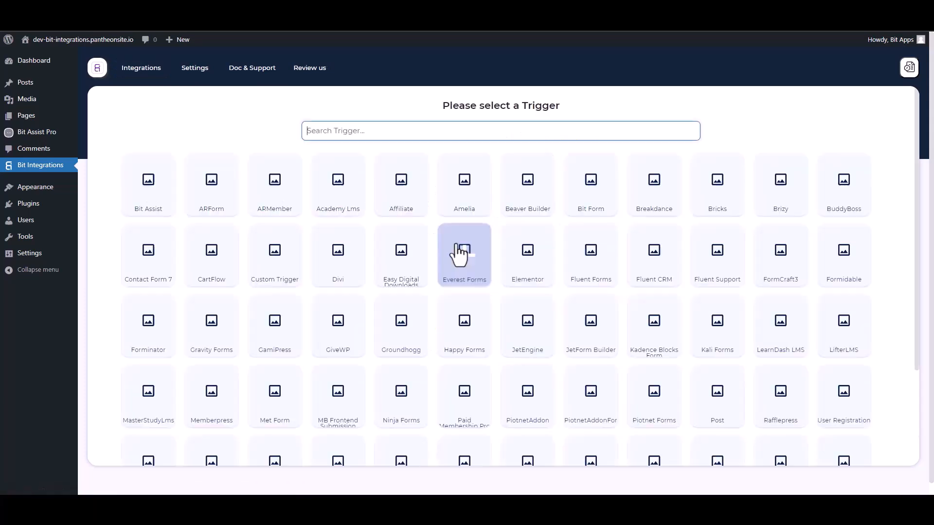
Select Bit Assist as the trigger, copy its webhook URL and start fetching the response.
click(168, 180)
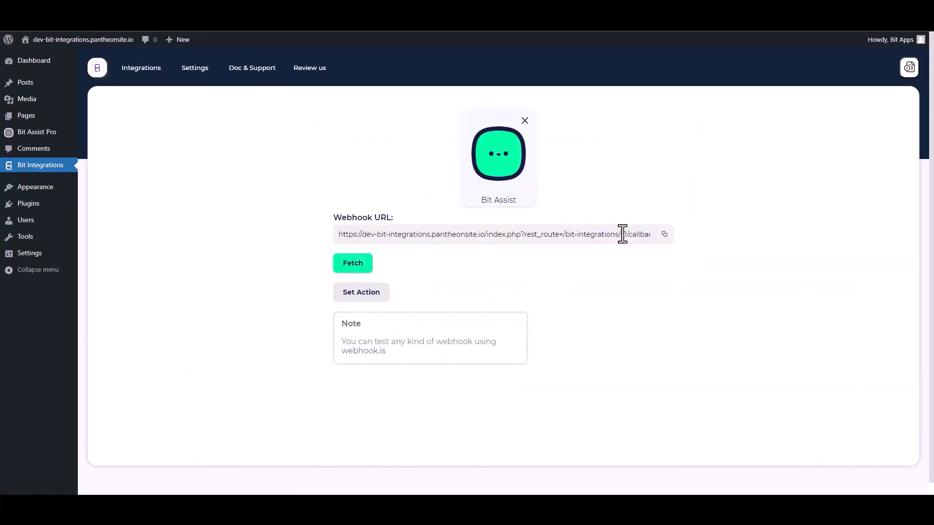
click(665, 235)
click(360, 265)
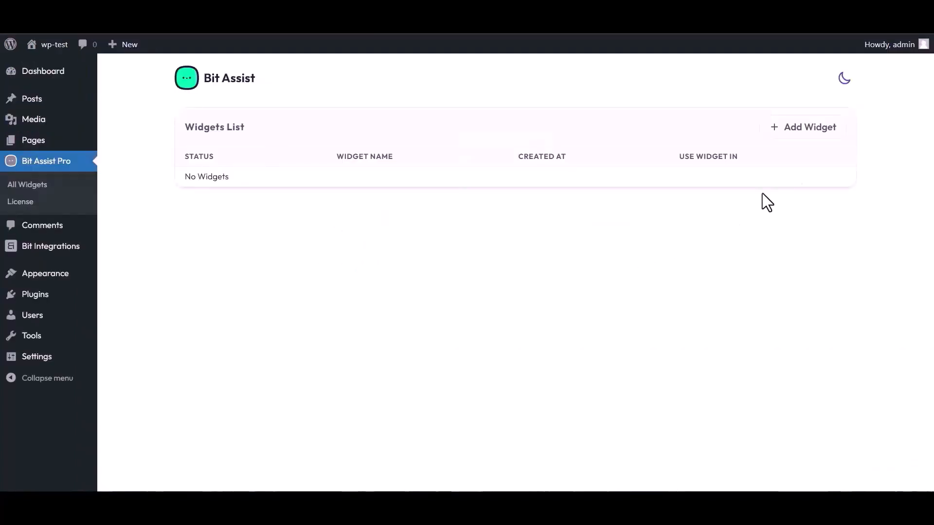
Switch to Bit Assist and create a new widget named "Bit Integrations".
click(805, 131)
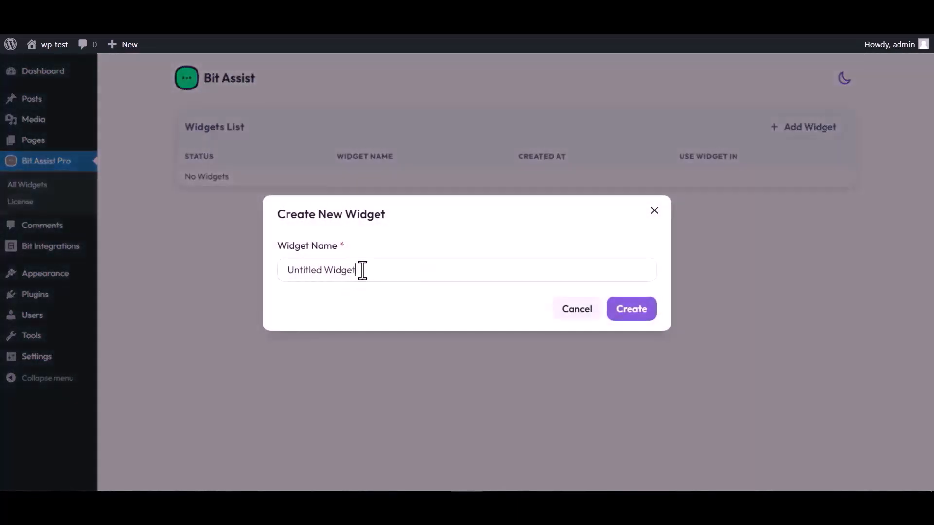
triple_click(362, 270)
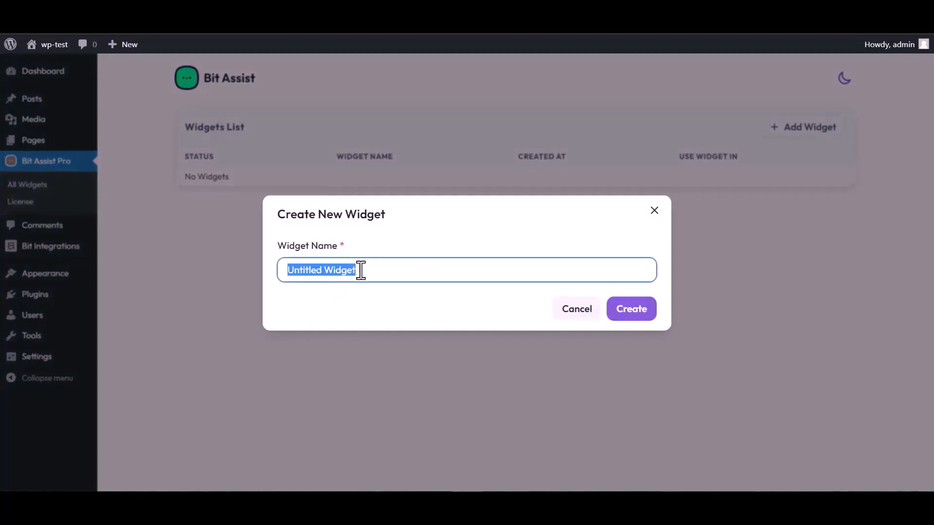
text(Bit )
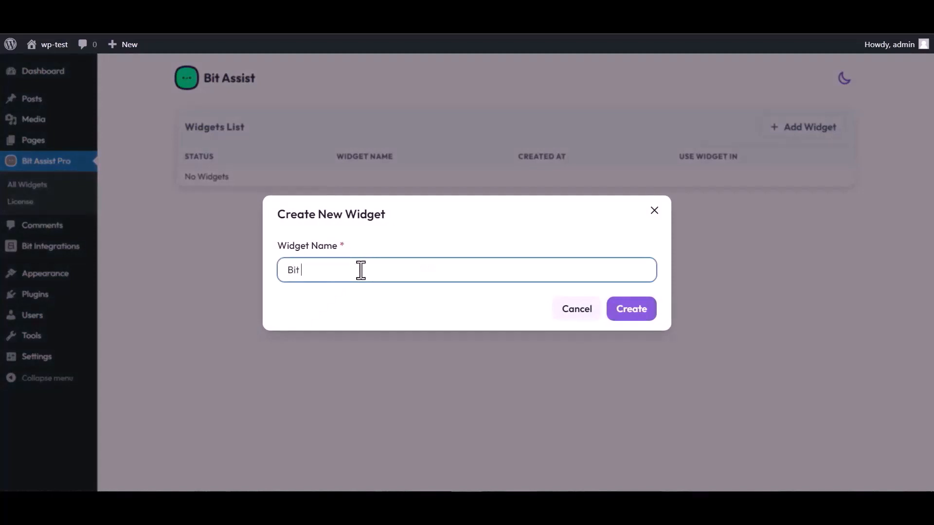
text(Integrations)
click(641, 324)
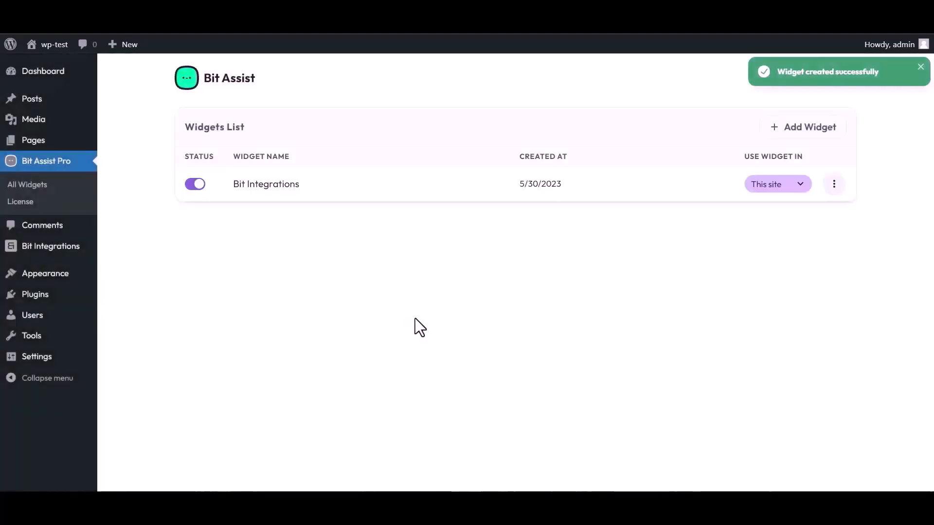
Open the Bit Integrations widget for editing and start a new Custom Form channel in it.
click(834, 187)
click(739, 216)
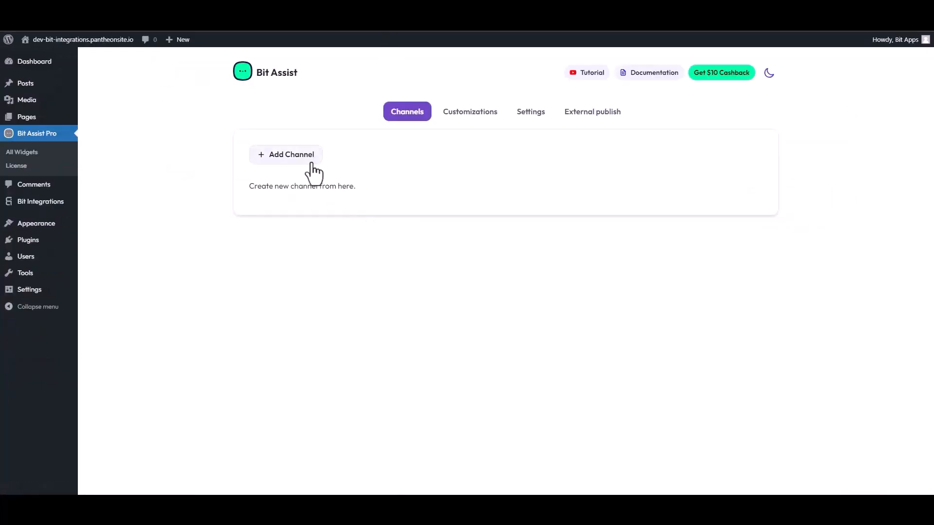
click(309, 161)
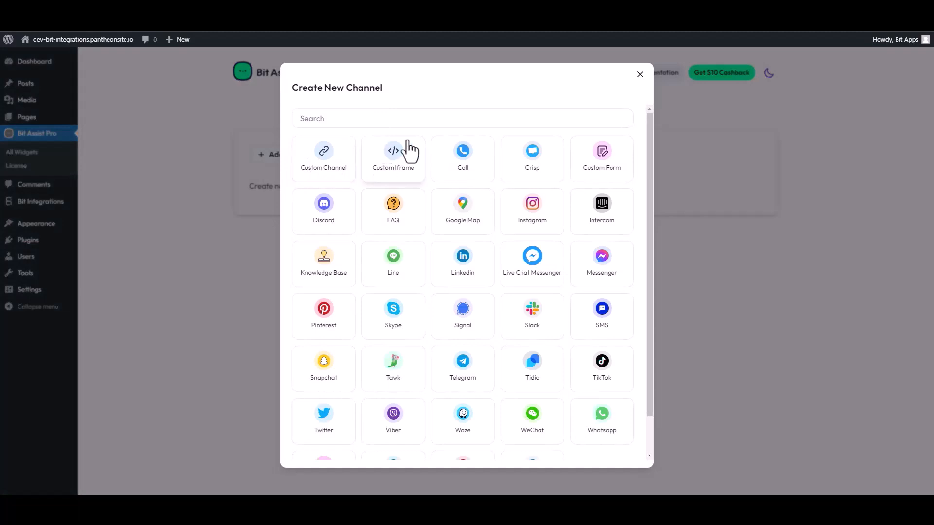
click(594, 173)
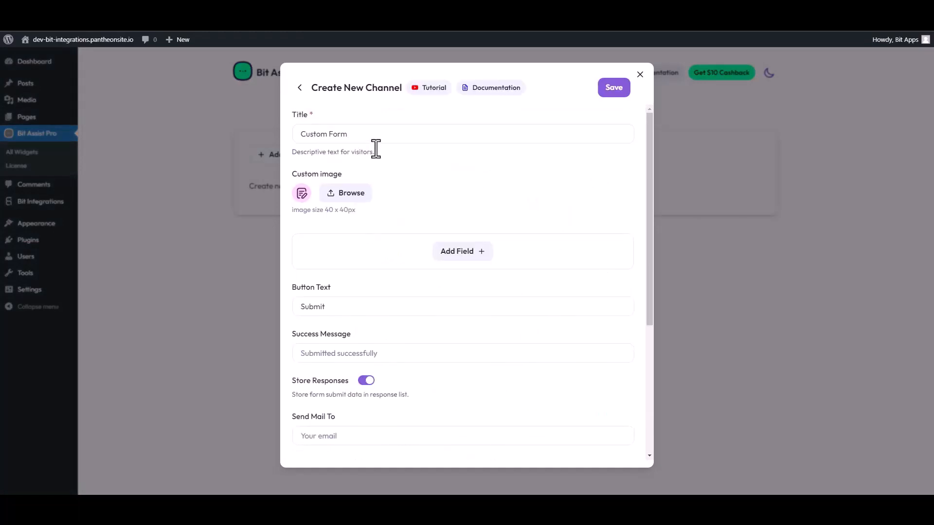
Add a Text field labelled "Name" to the custom form.
click(456, 252)
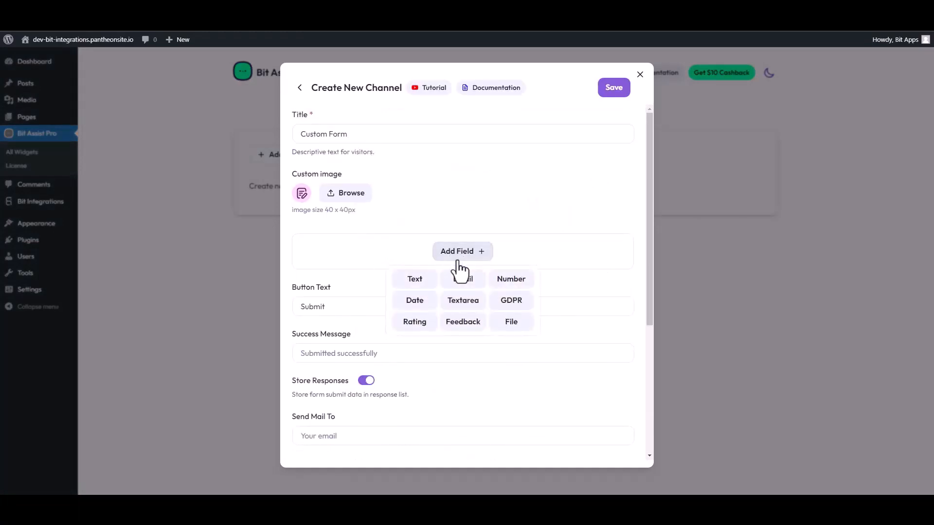
click(413, 280)
double_click(350, 278)
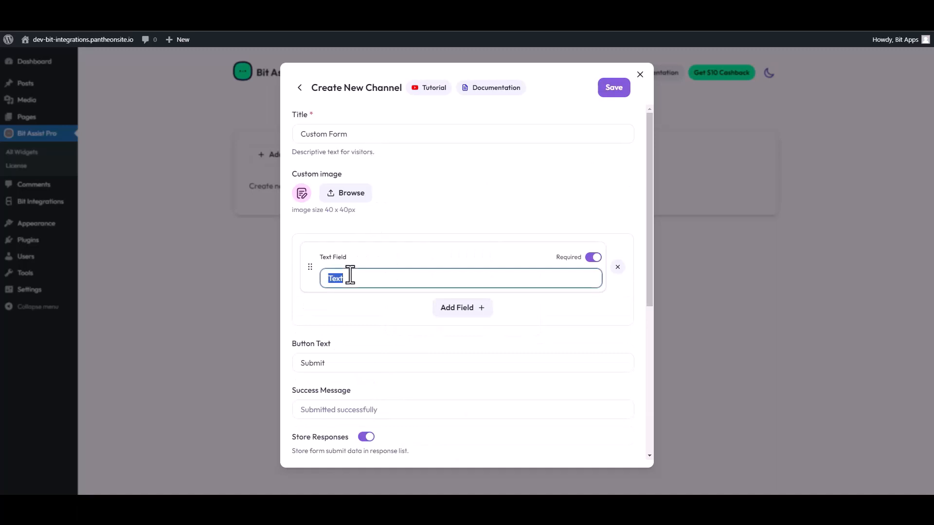
text(Name)
Add a Textarea field labelled "Description" to the custom form.
click(457, 312)
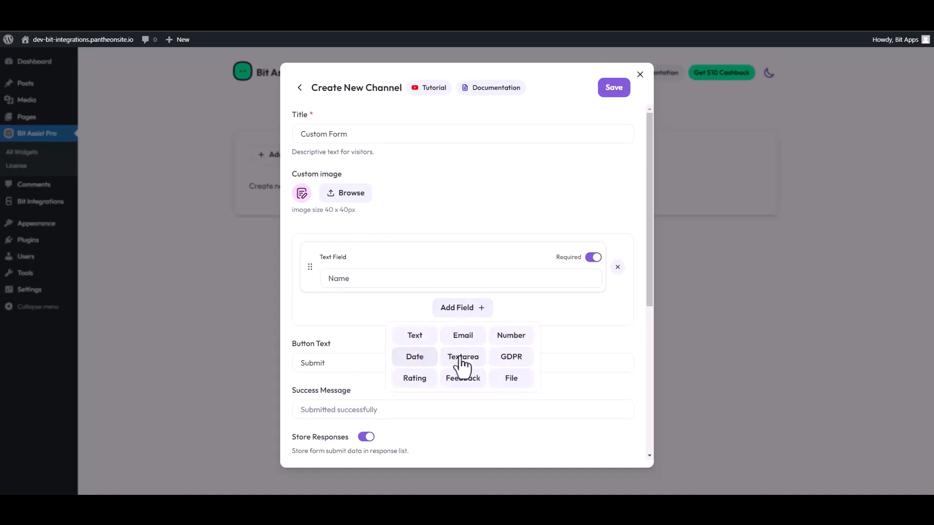
click(461, 360)
double_click(352, 332)
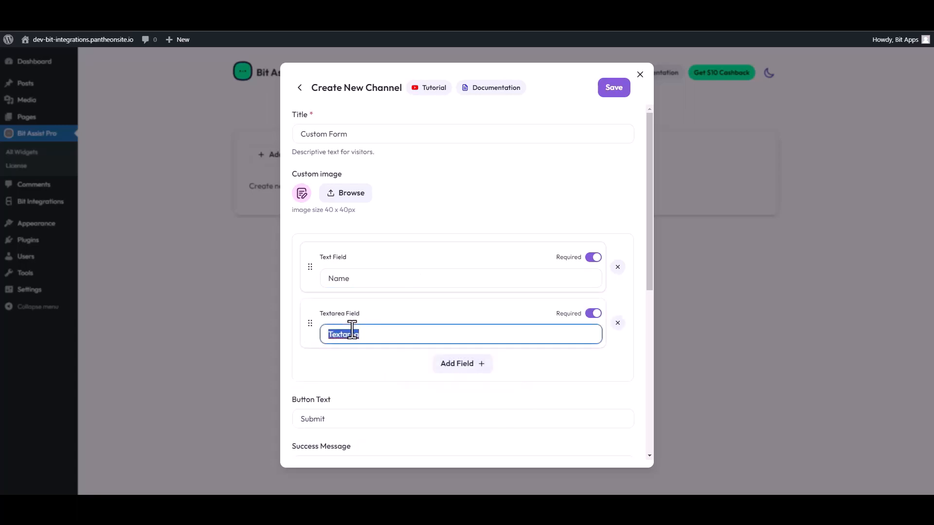
text(Description)
Paste the copied Bit Assist trigger webhook URL into the channel's Webhook URL field.
scroll(500, 356, down, 6)
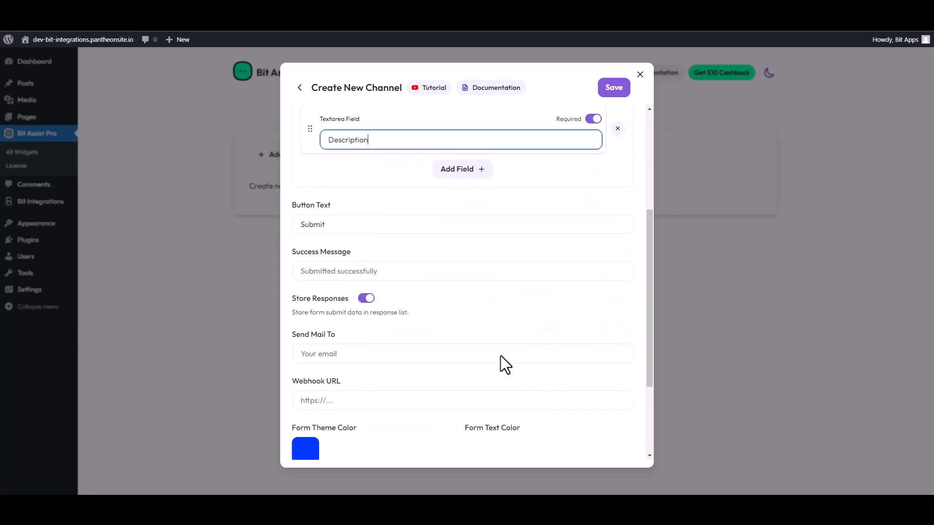
click(368, 303)
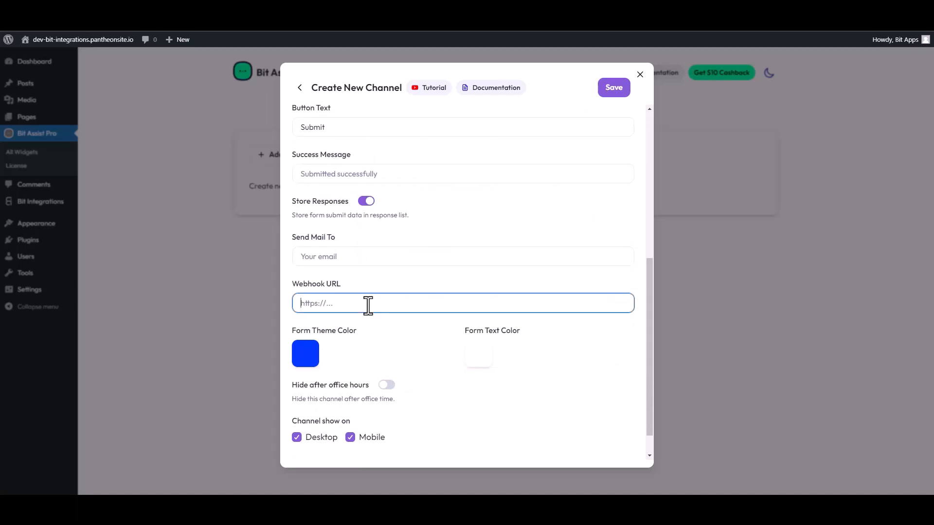
key(ctrl+v)
scroll(402, 379, down, 1)
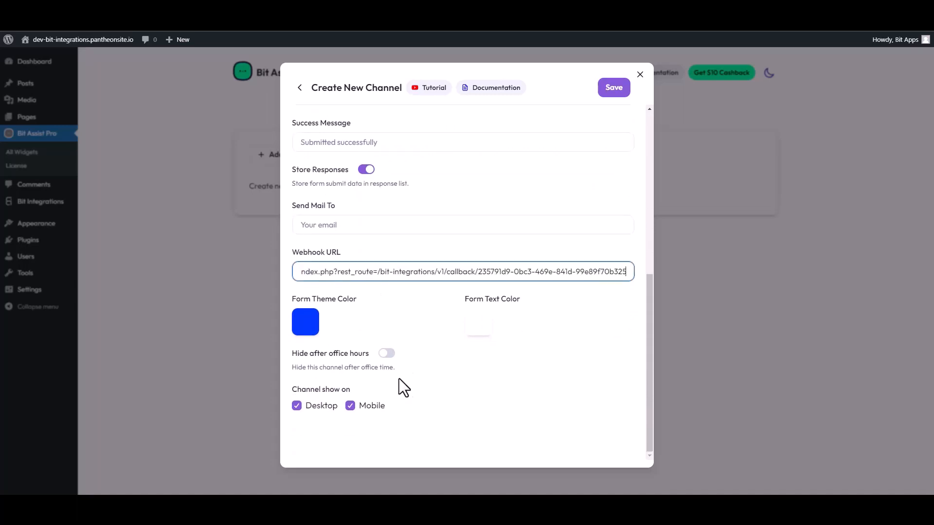
Set the channel's title to "Contact Form" and save the channel.
scroll(399, 379, up, 6)
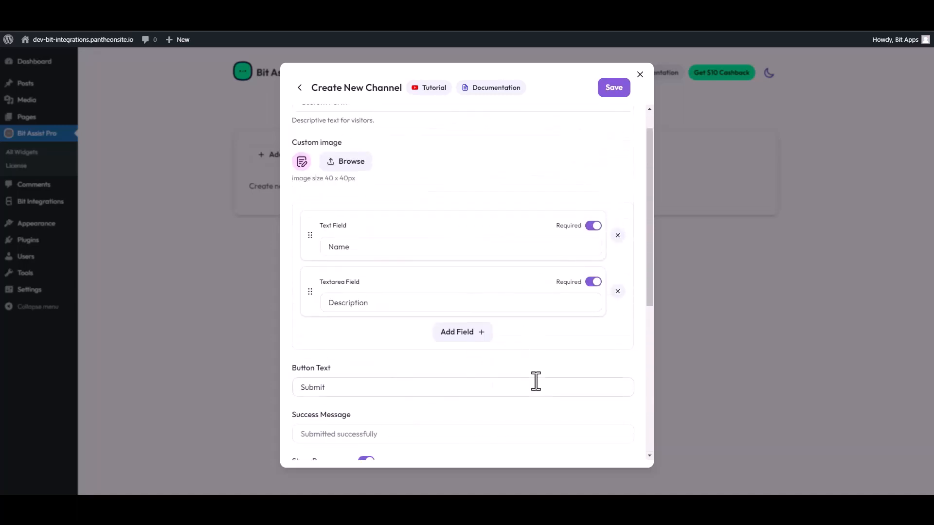
scroll(536, 381, up, 1)
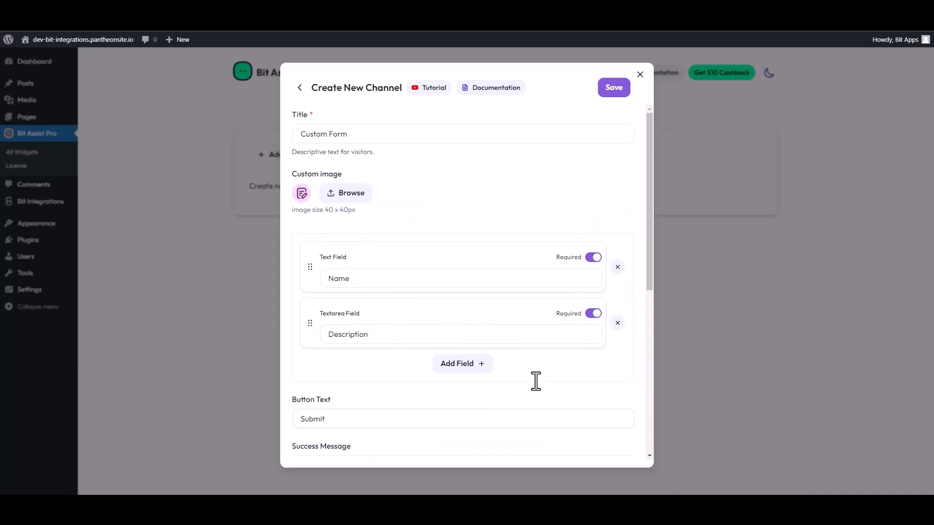
triple_click(356, 135)
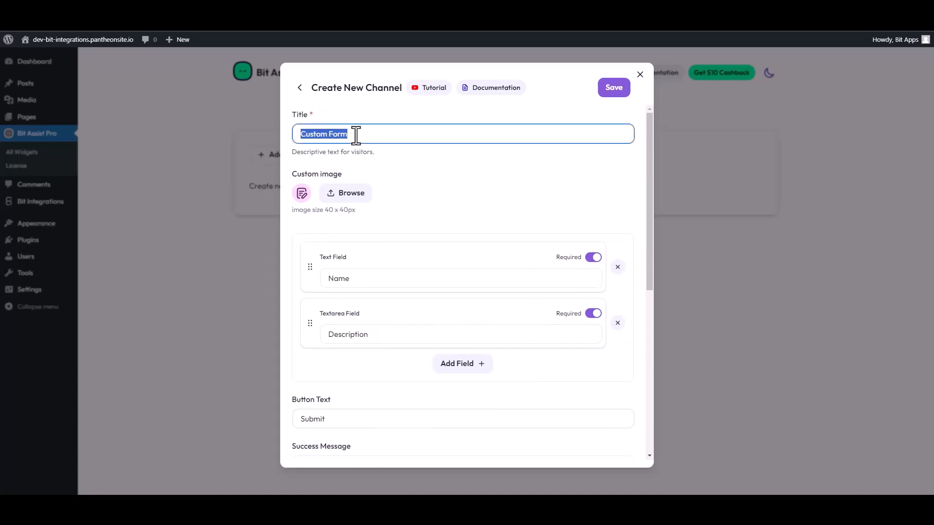
text(C)
text(ontact Form)
click(428, 188)
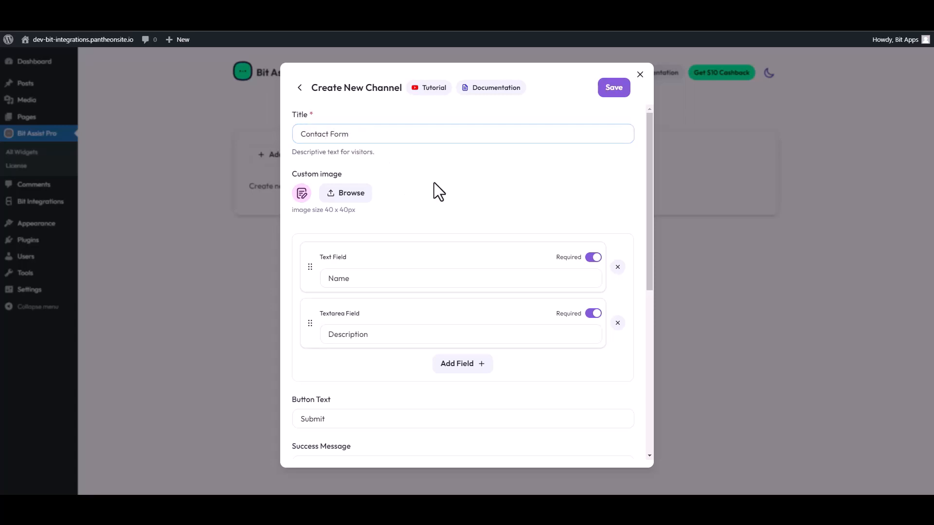
click(614, 88)
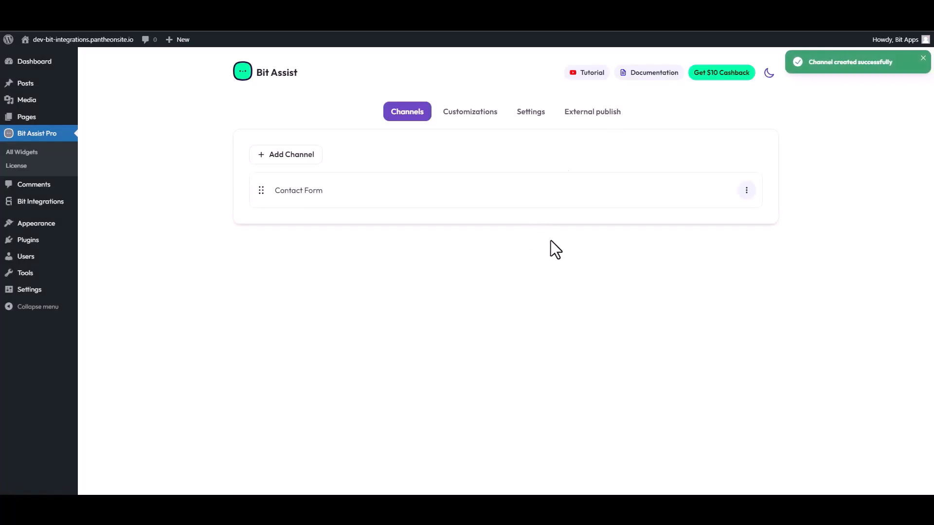
On the live site, submit the widget's Contact Form with "Name" as the name and "Hello World" as the description.
click(56, 39)
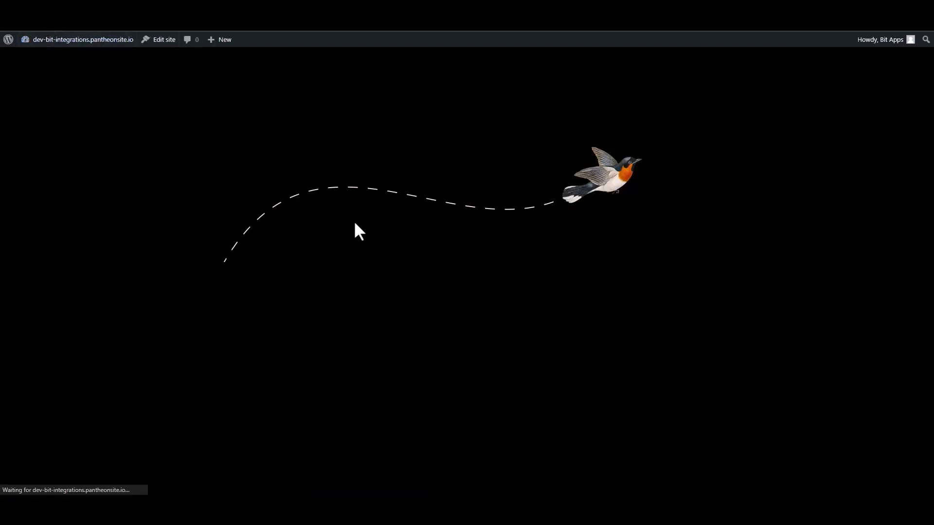
click(909, 470)
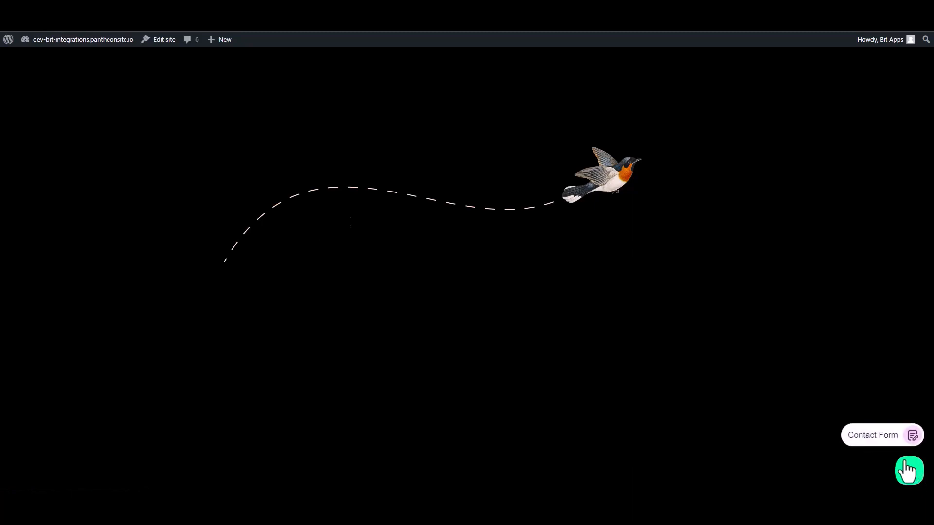
click(871, 444)
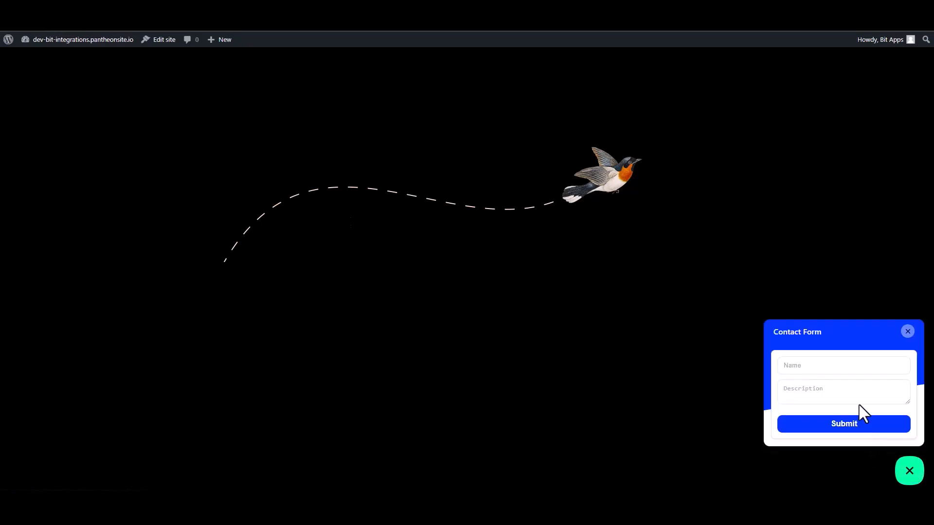
click(816, 366)
text(Nam)
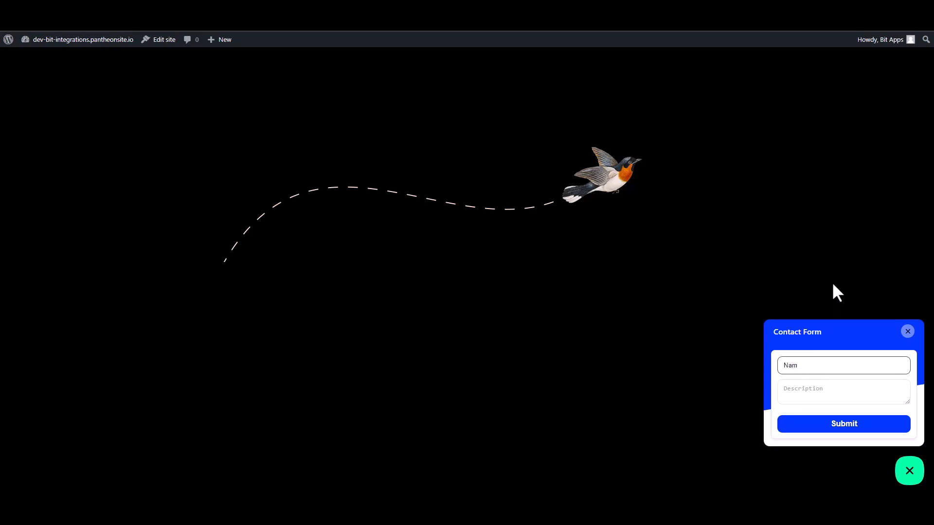
text(e)
click(814, 397)
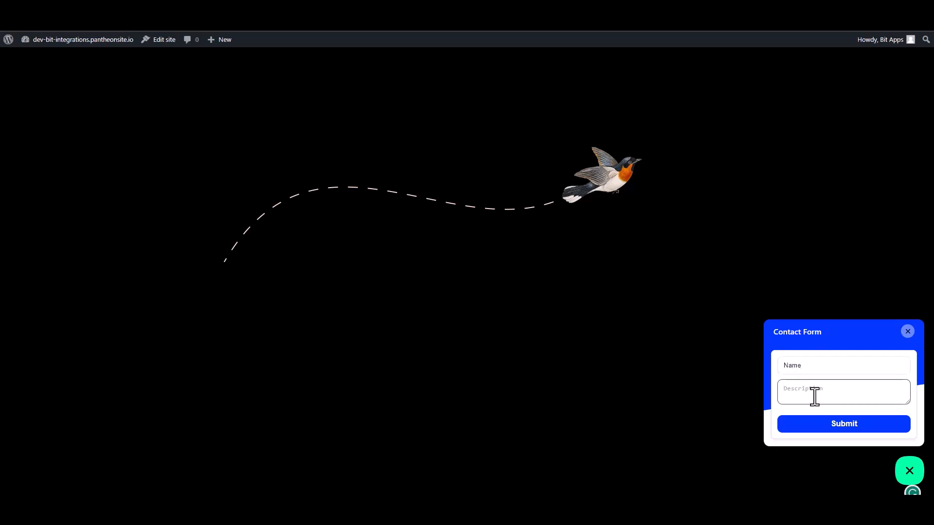
text(Hello World)
click(815, 436)
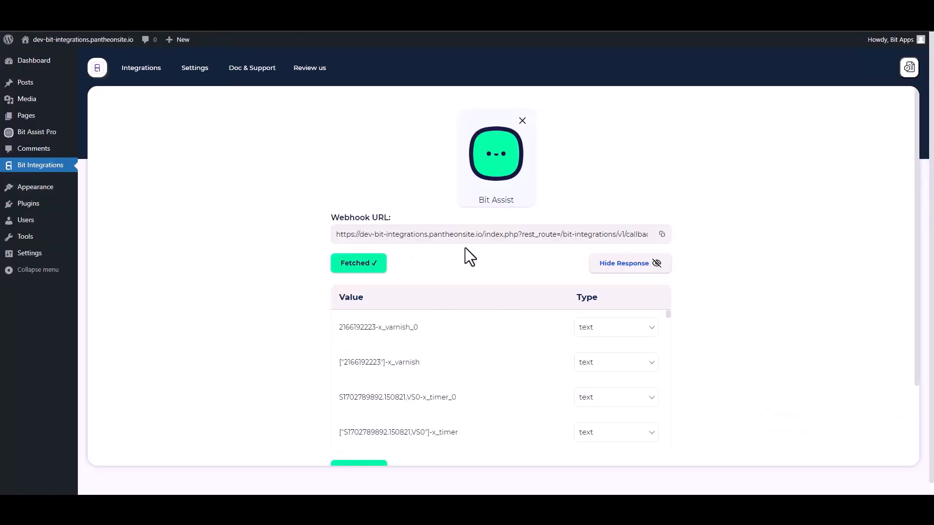
Return to the fetched Bit Assist trigger in Bit Integrations and set ClickUp as the integration's action.
scroll(422, 272, down, 2)
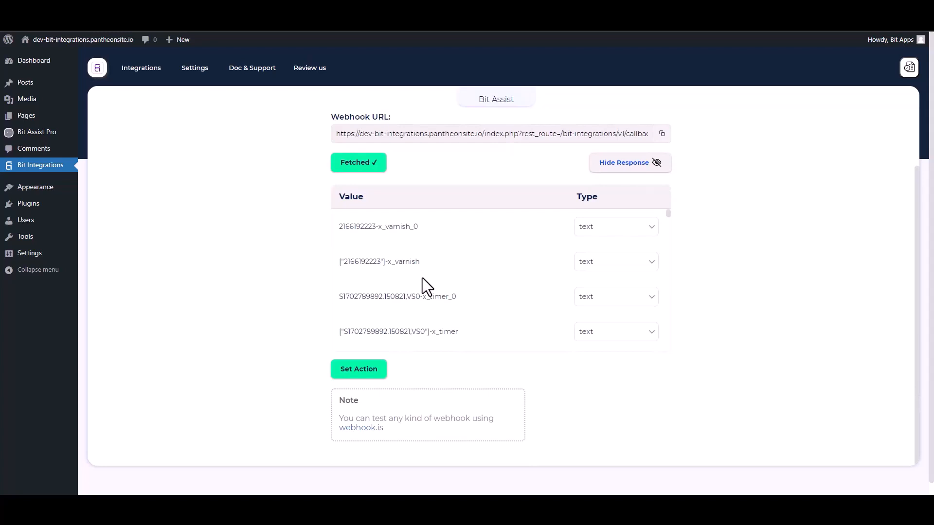
click(373, 376)
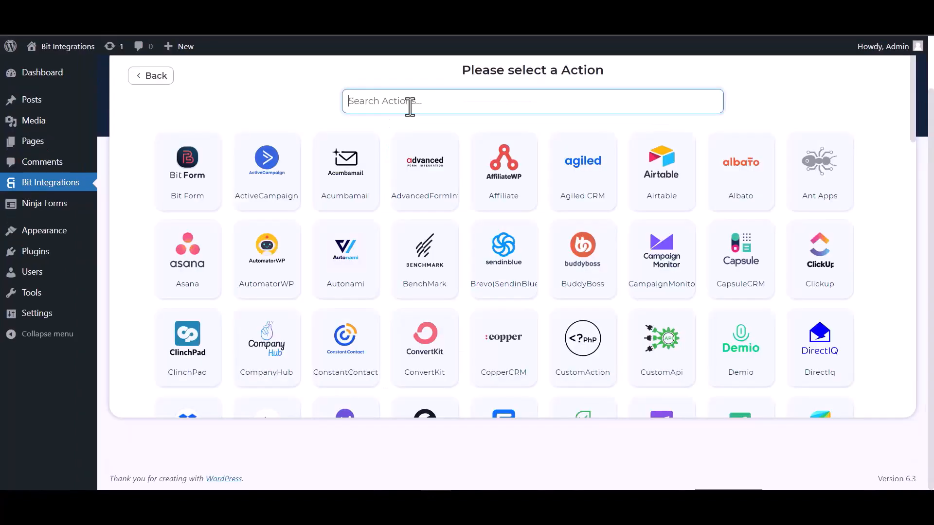
text(clic)
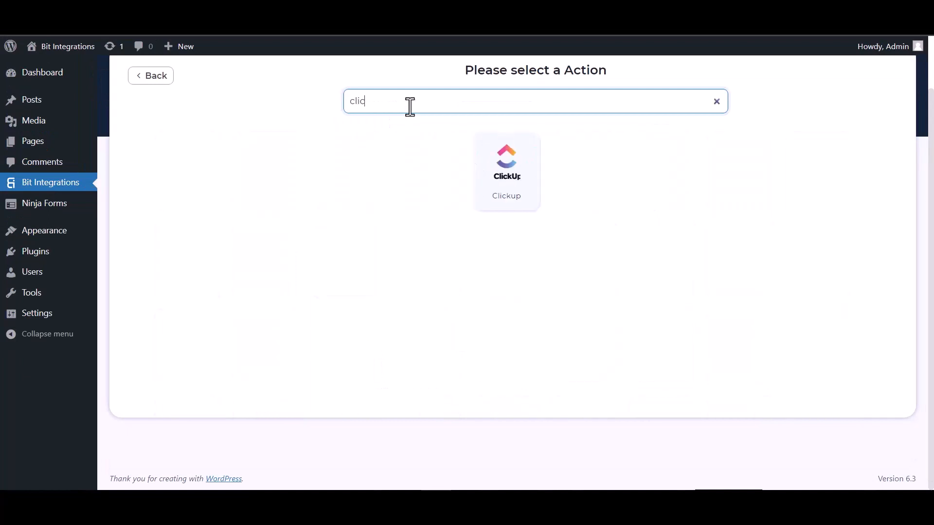
click(506, 178)
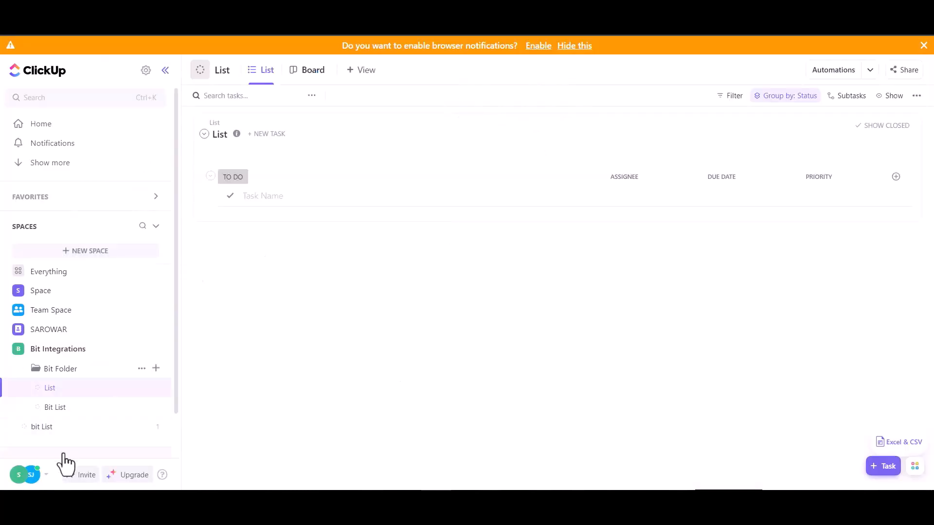
In ClickUp, open the Apps page of the personal settings and copy the API token.
click(47, 479)
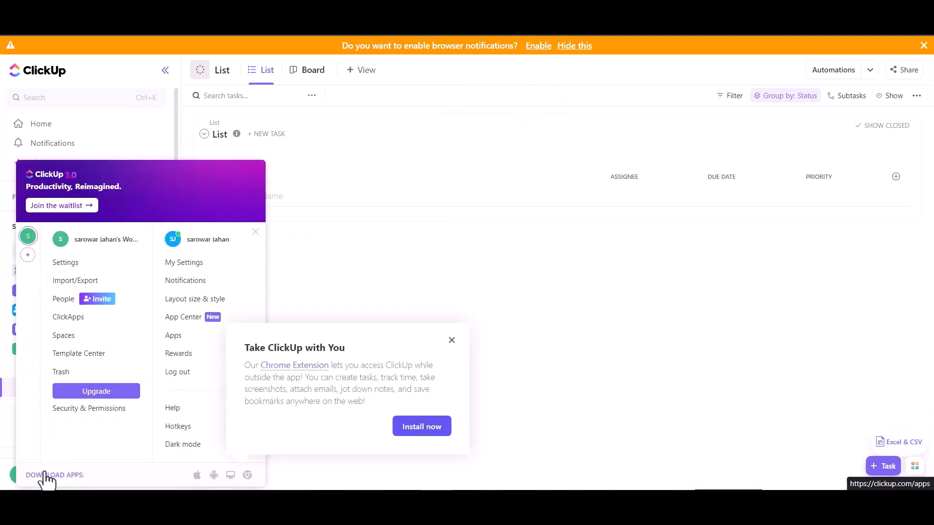
click(185, 264)
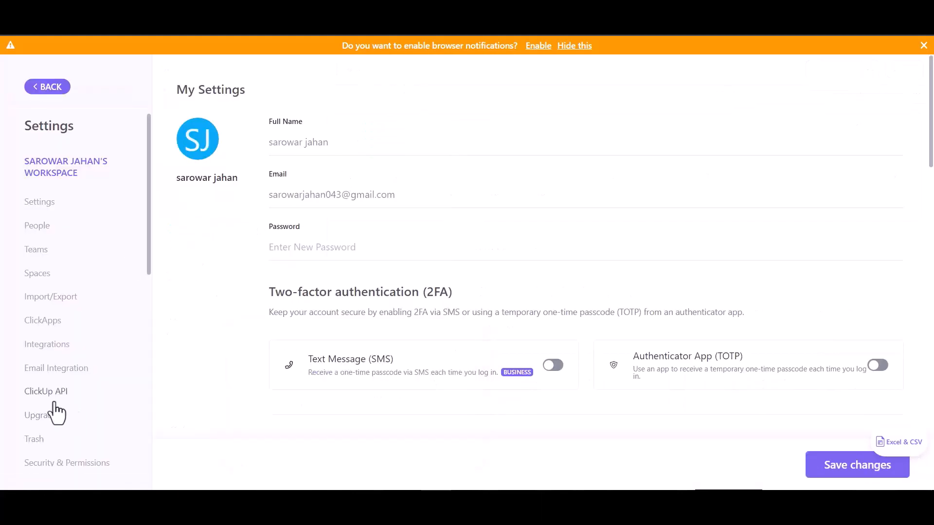
scroll(50, 390, down, 8)
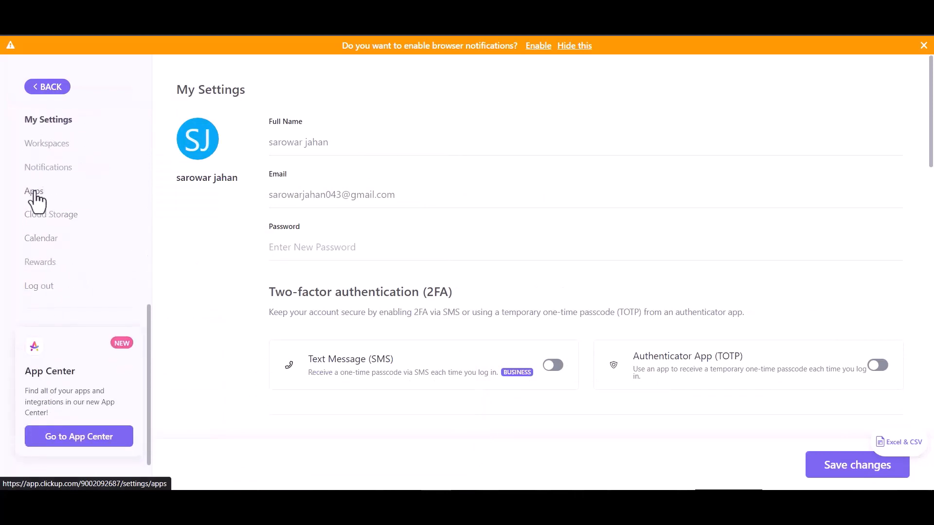
click(36, 196)
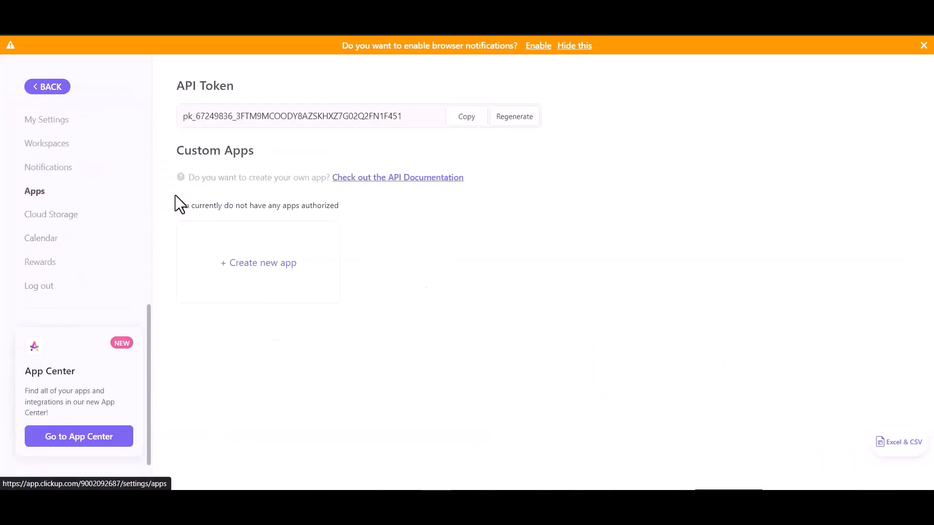
click(467, 124)
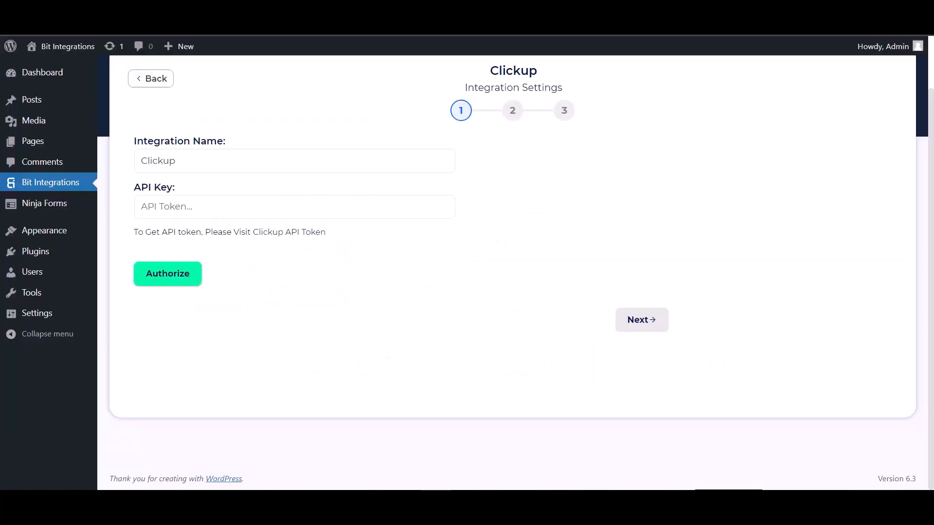
Back in Bit Integrations, paste the ClickUp API token as the API key, authorize the connection and continue to the action settings.
click(214, 206)
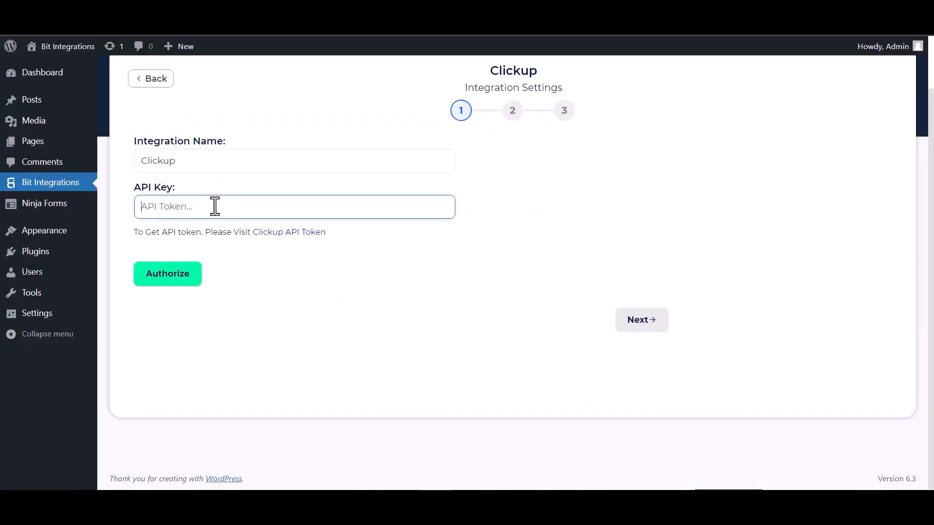
key(ctrl+v)
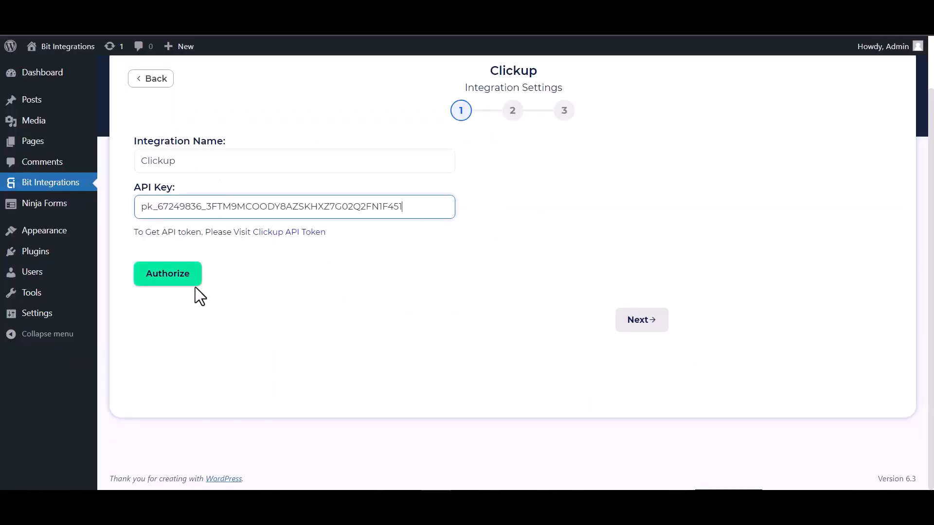
click(178, 284)
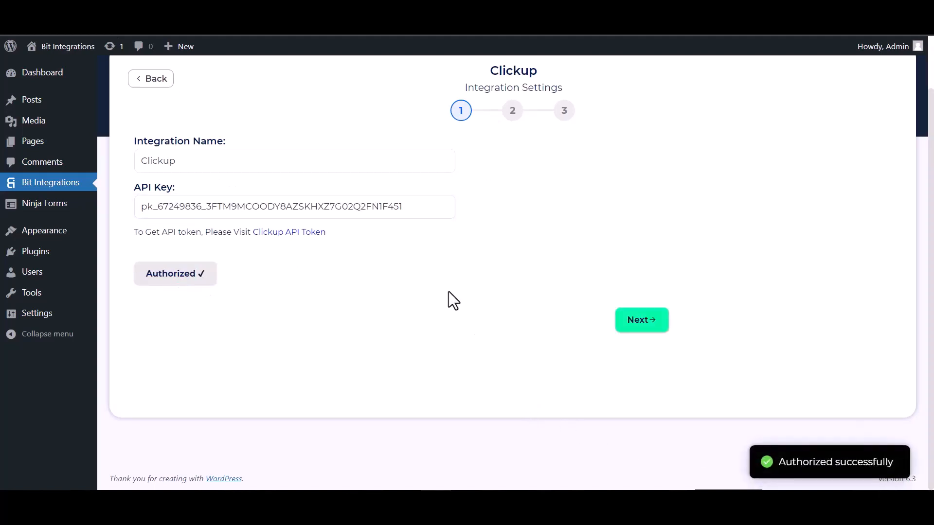
click(630, 321)
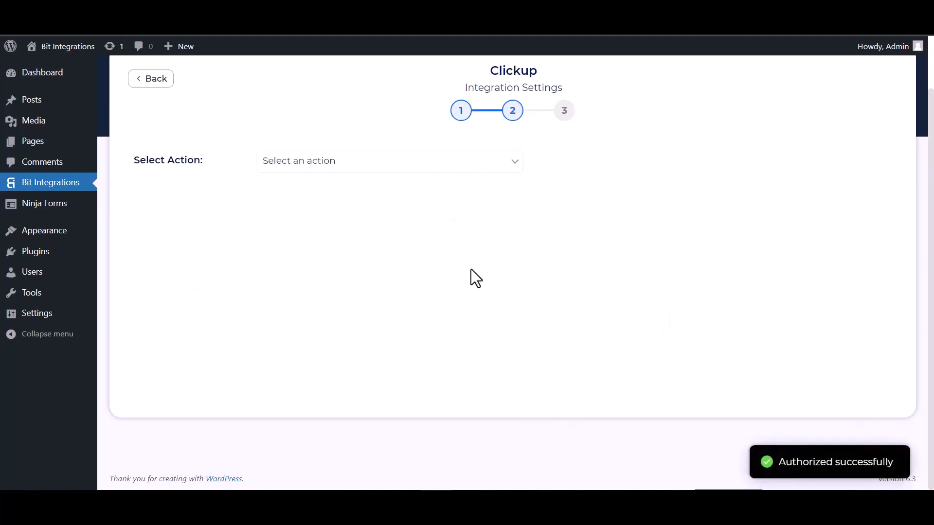
Set the ClickUp action to Create Task and choose the account owner's workspace as the team.
click(366, 168)
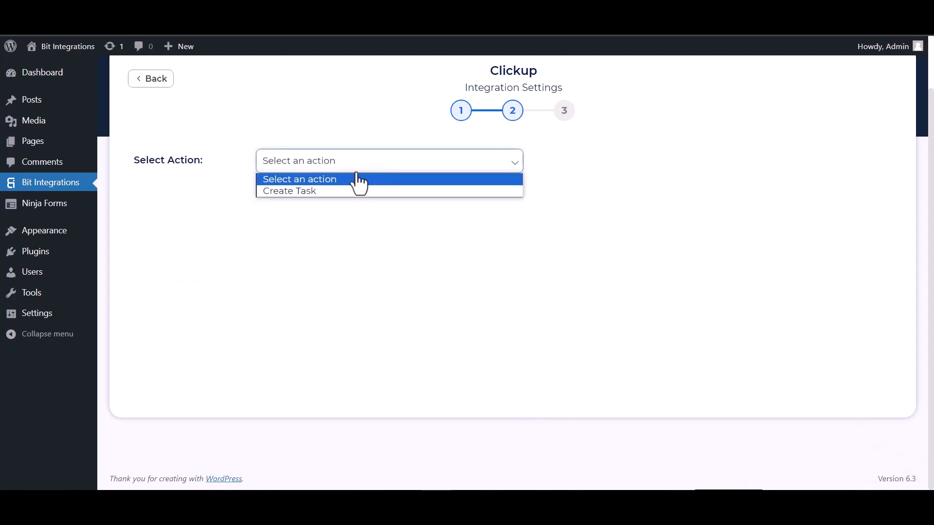
click(292, 189)
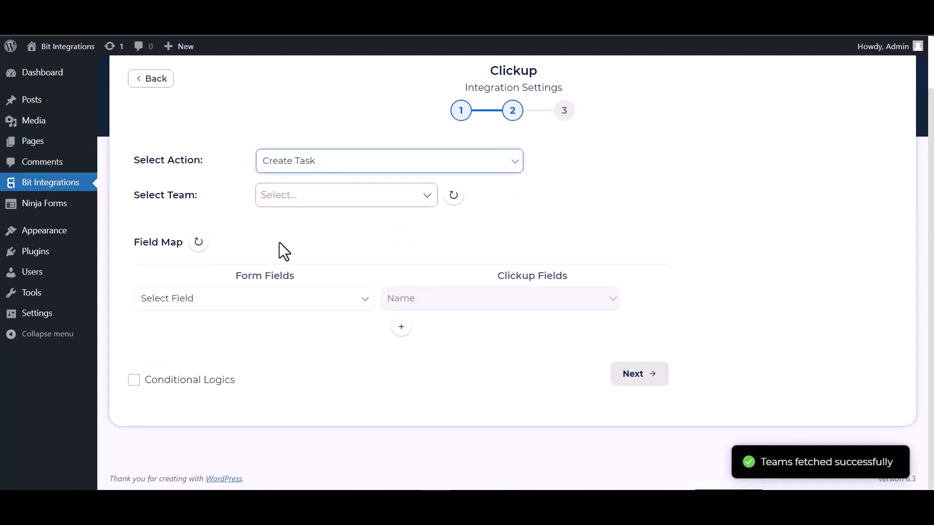
click(301, 195)
click(293, 227)
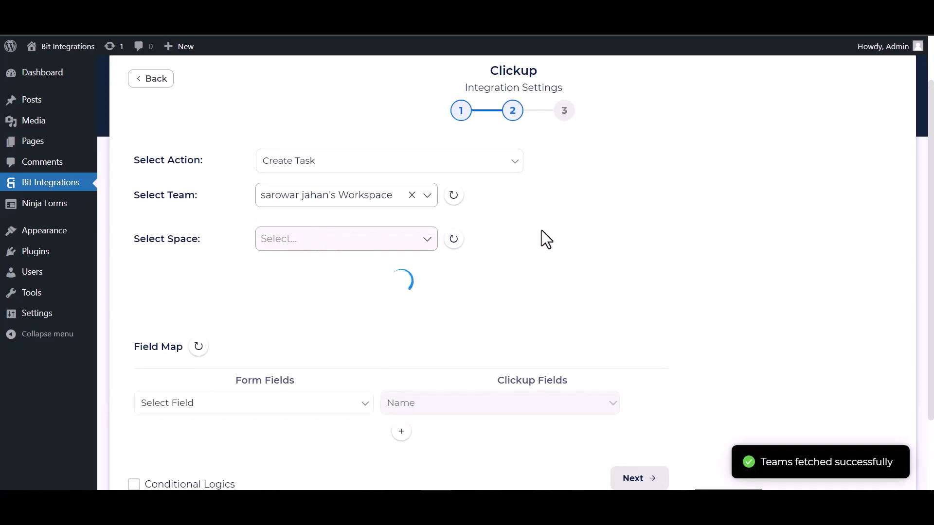
Choose the space "Bit Integrations", the folder "Bit Folder" and the list "Bit List" as the destination for the tasks.
click(397, 242)
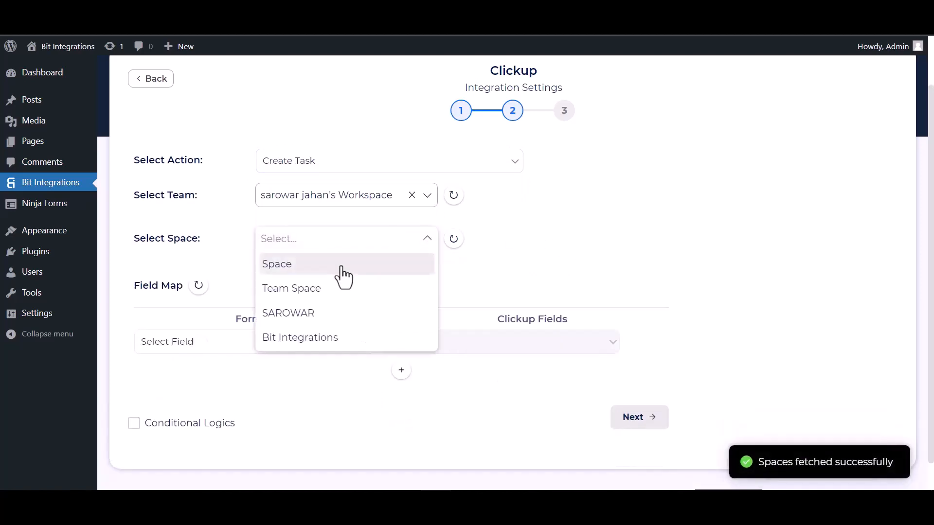
click(296, 340)
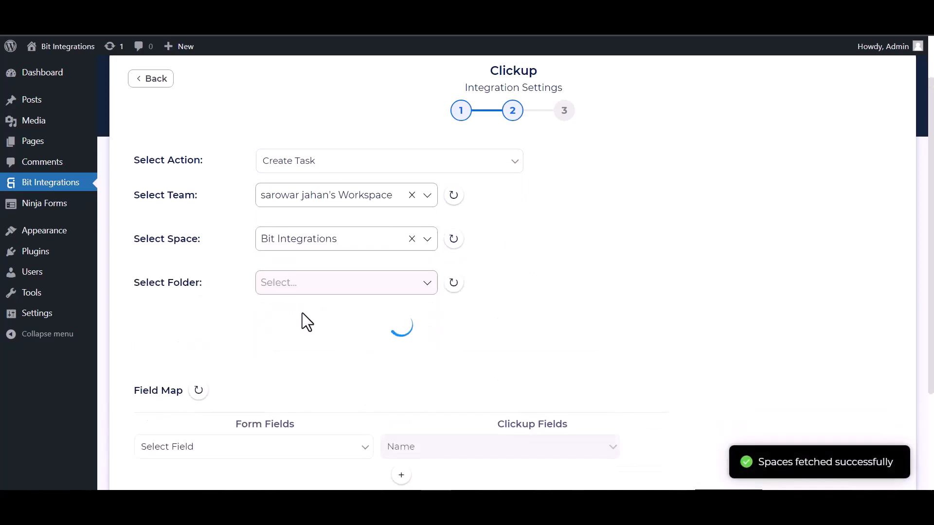
click(392, 284)
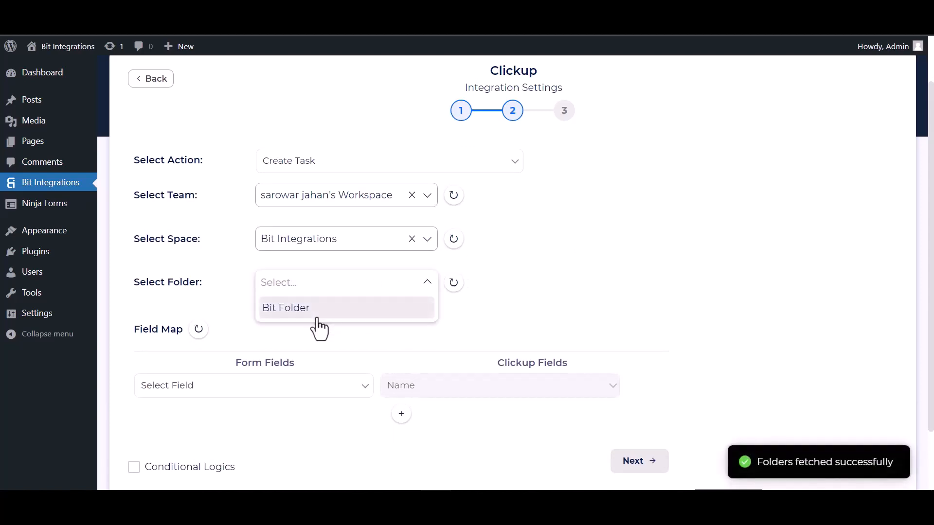
click(357, 309)
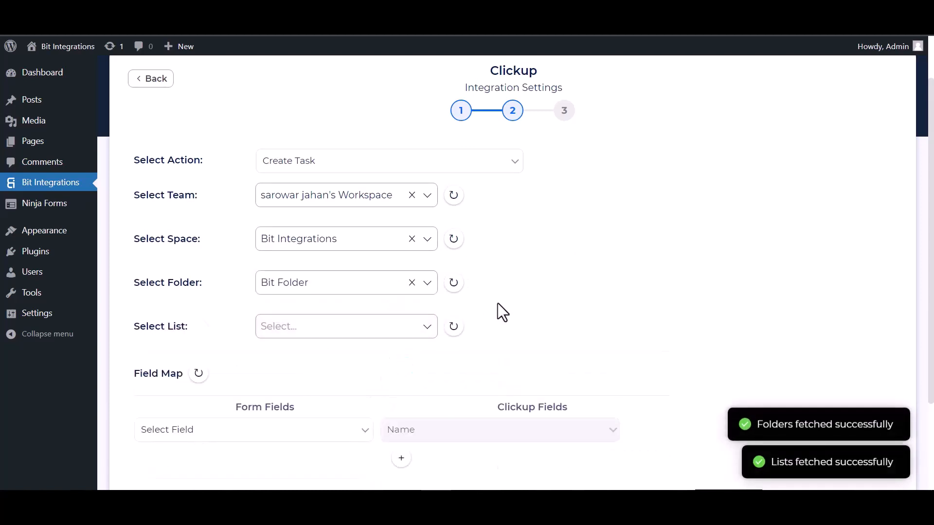
click(377, 325)
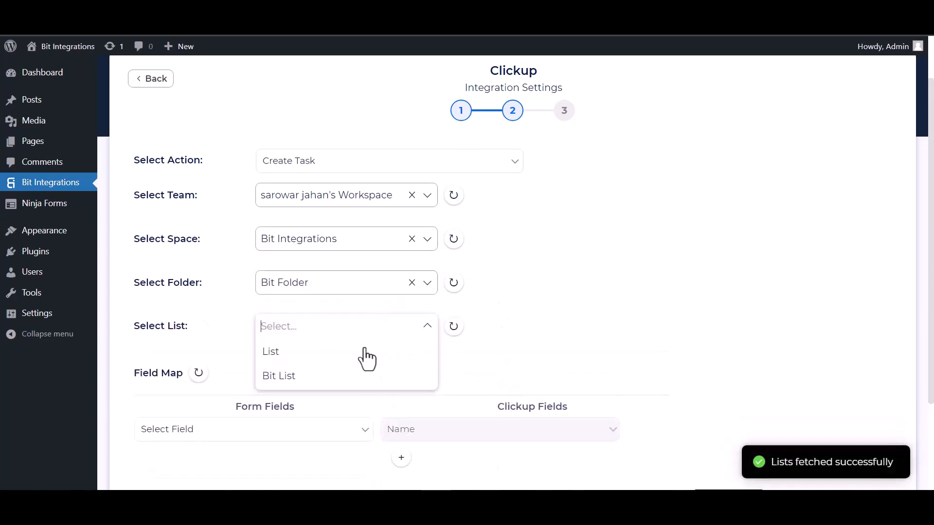
click(301, 376)
Map the form's Name field to ClickUp's Name and the form's Description field to ClickUp's Description.
scroll(533, 276, down, 3)
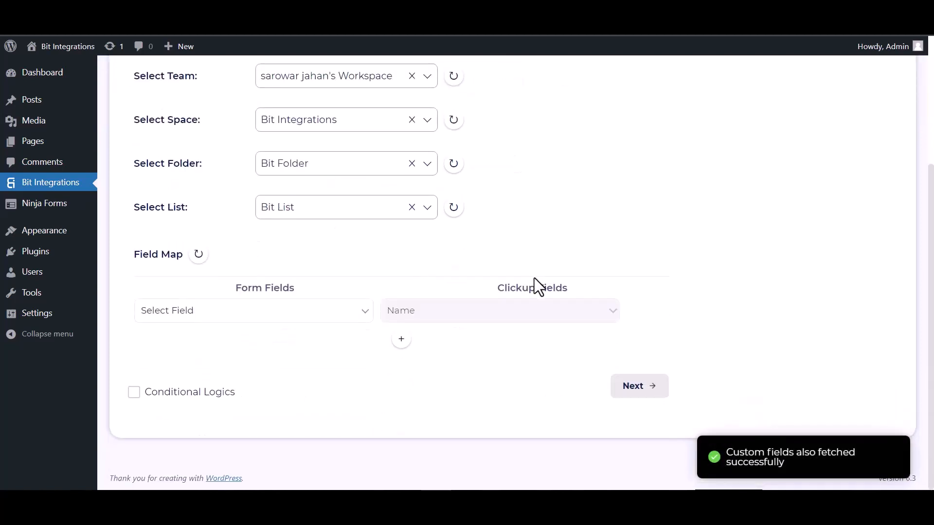
click(332, 319)
click(171, 351)
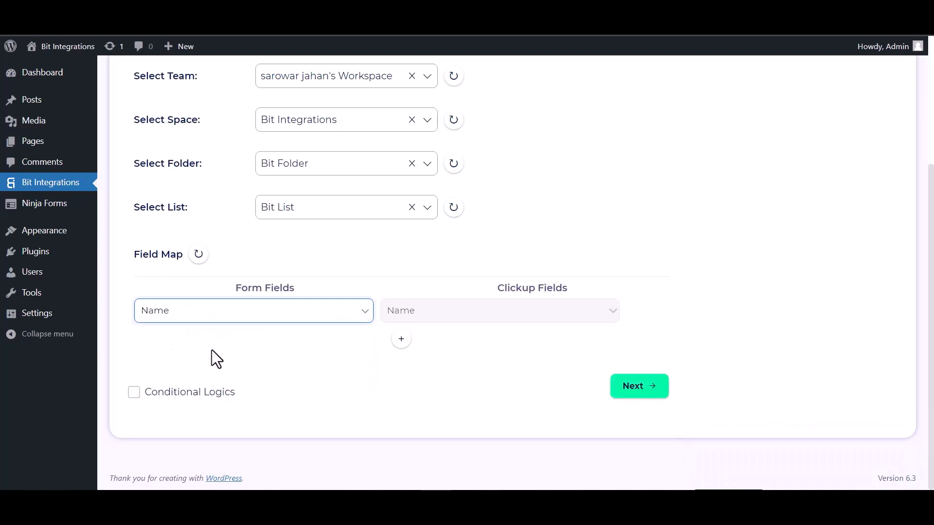
click(400, 342)
click(403, 345)
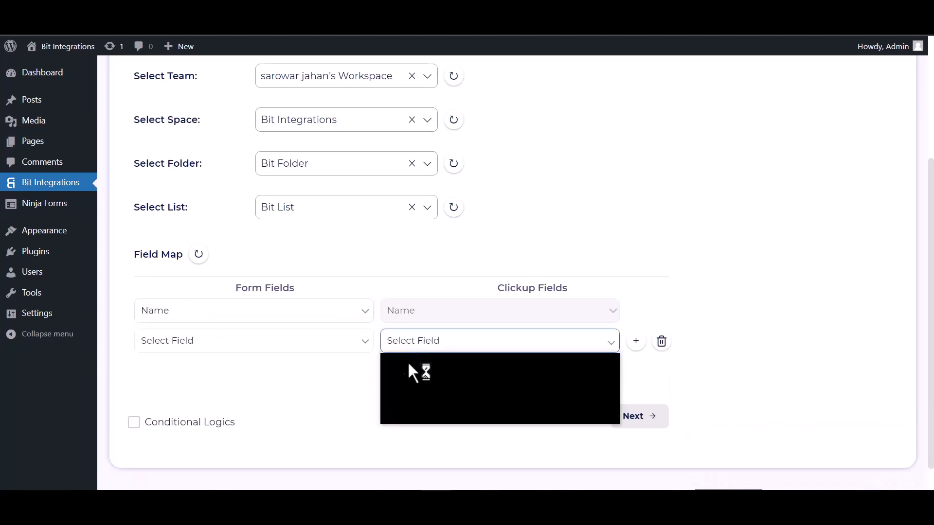
click(410, 373)
click(344, 344)
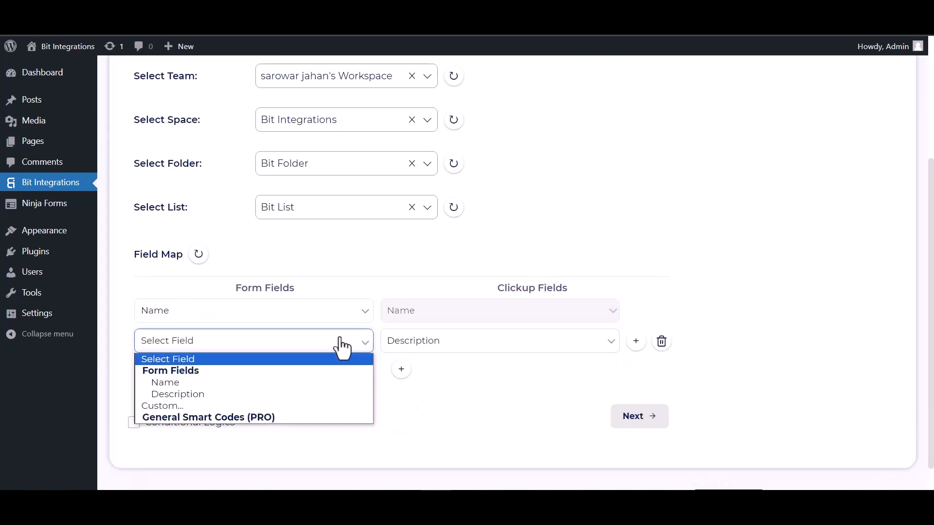
click(170, 393)
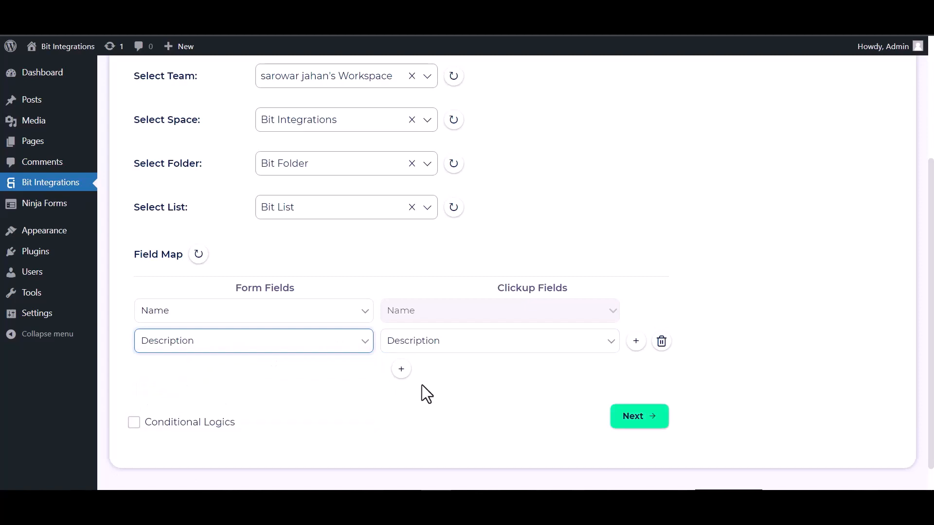
scroll(421, 384, down, 1)
click(134, 393)
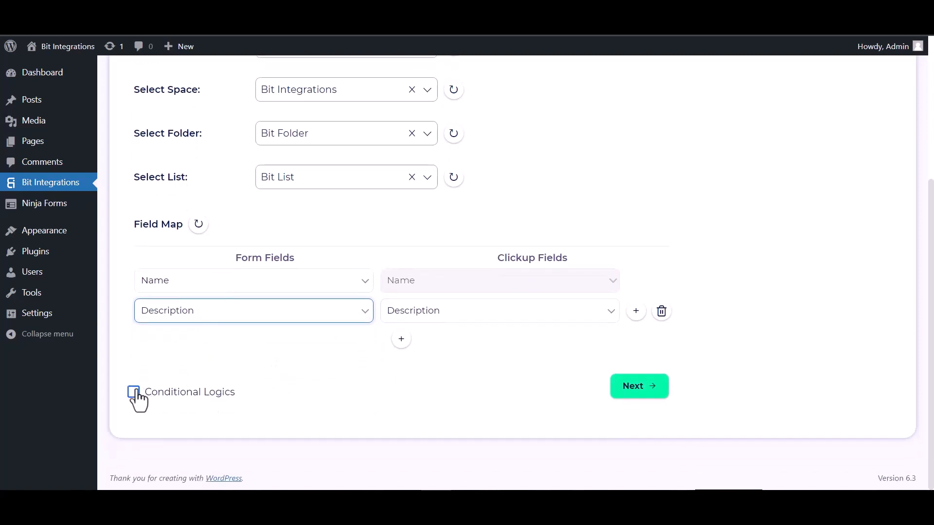
scroll(340, 341, down, 3)
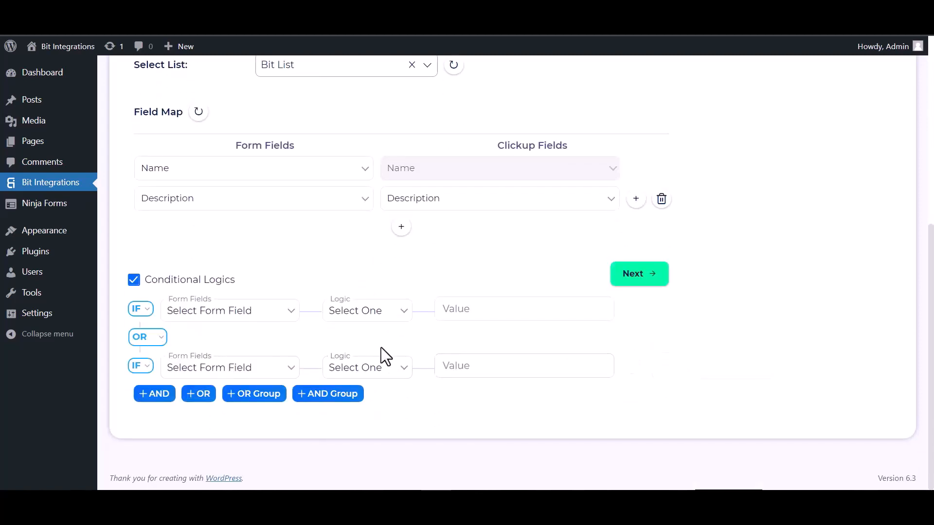
click(136, 283)
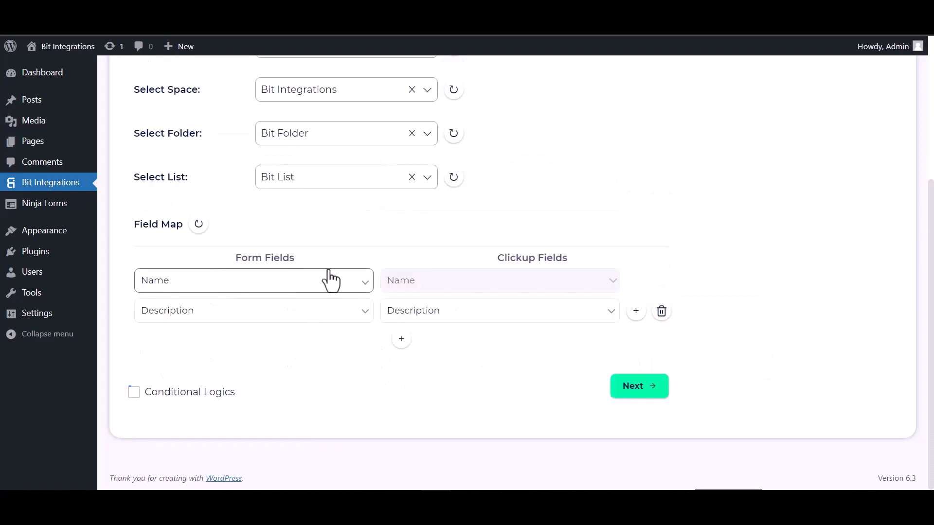
Accept the ClickUp integration settings, then finish and save the integration.
click(628, 384)
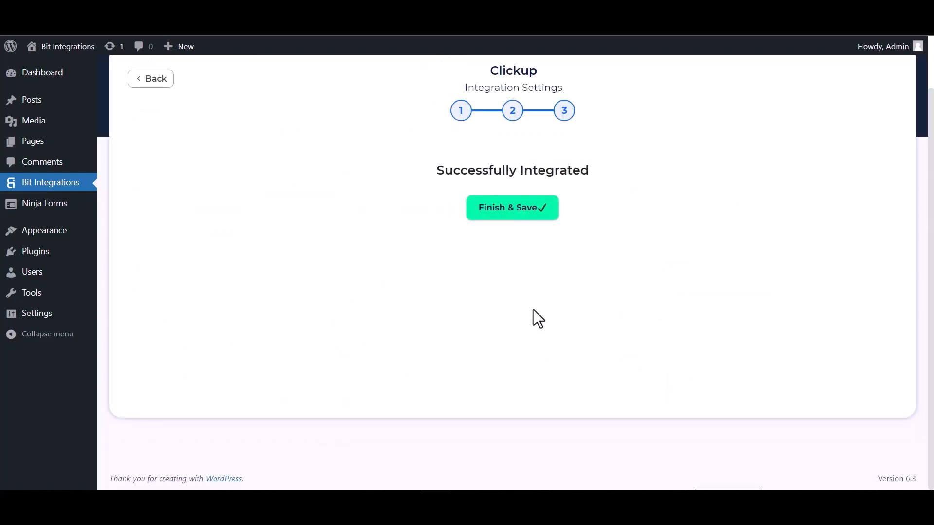
click(501, 214)
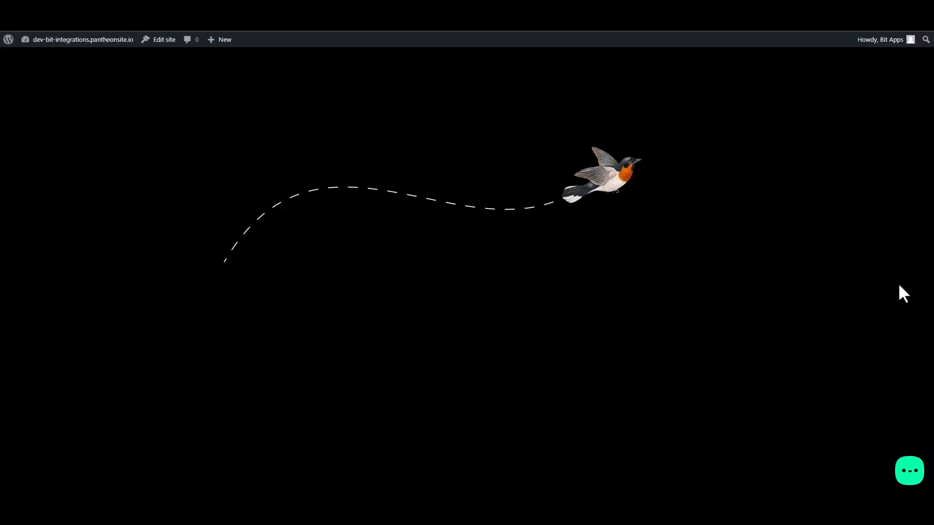
On the live site, submit the widget's Contact Form with "Bit Integrations" as the name and "Welcome to the Bit Integrations" as the description.
click(908, 471)
click(873, 435)
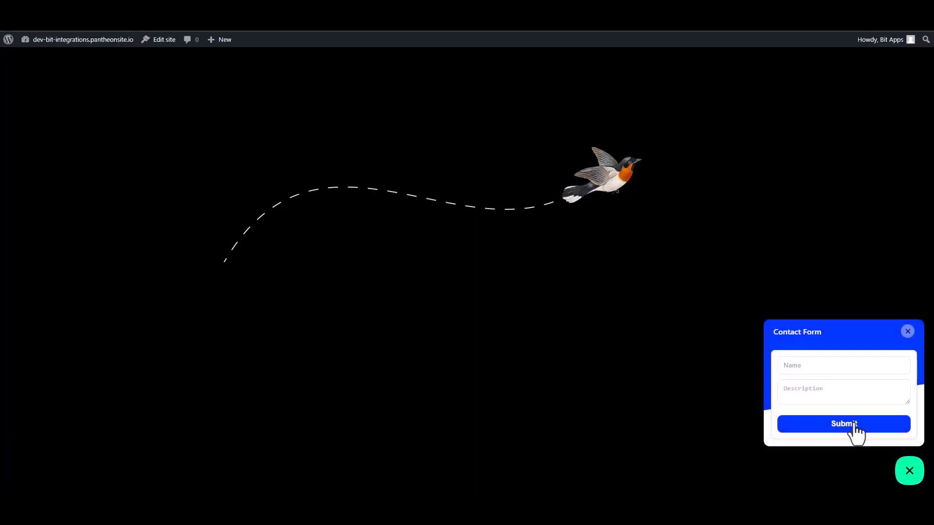
click(817, 370)
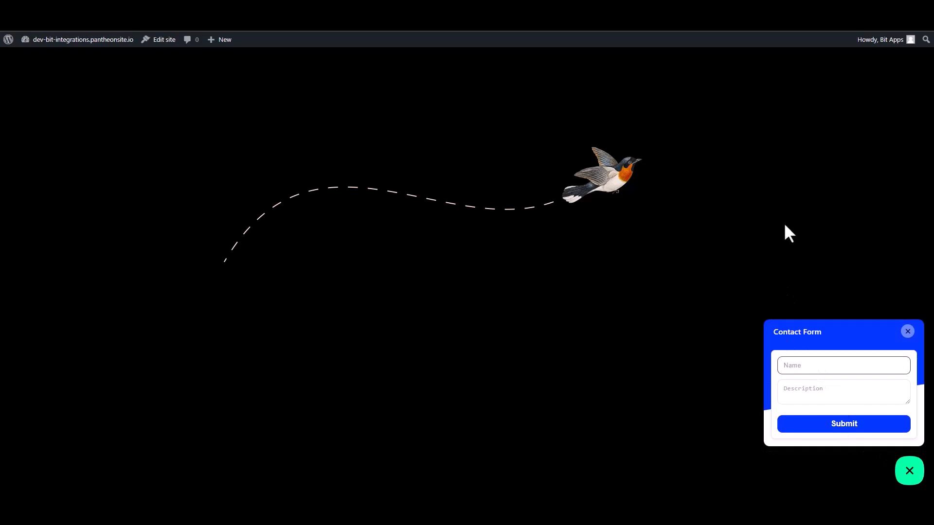
text(Bit Integrations)
click(811, 389)
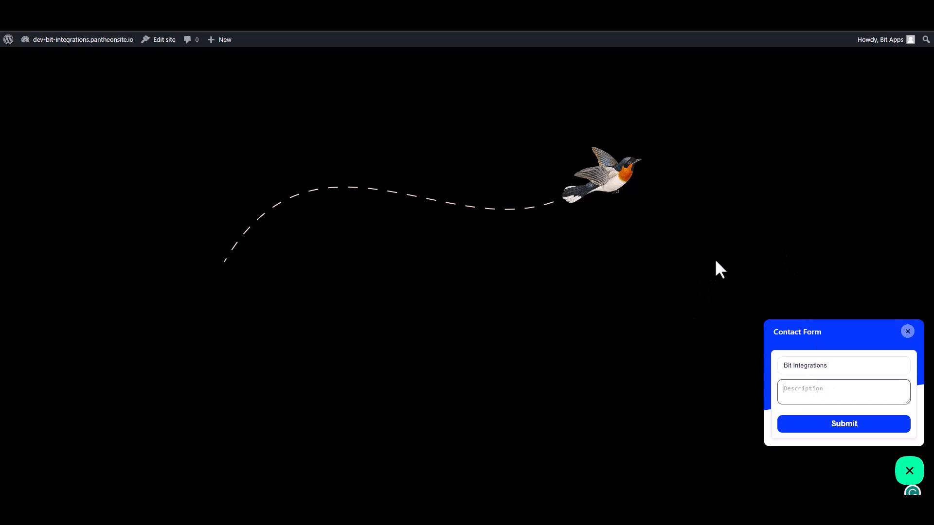
text(Welc)
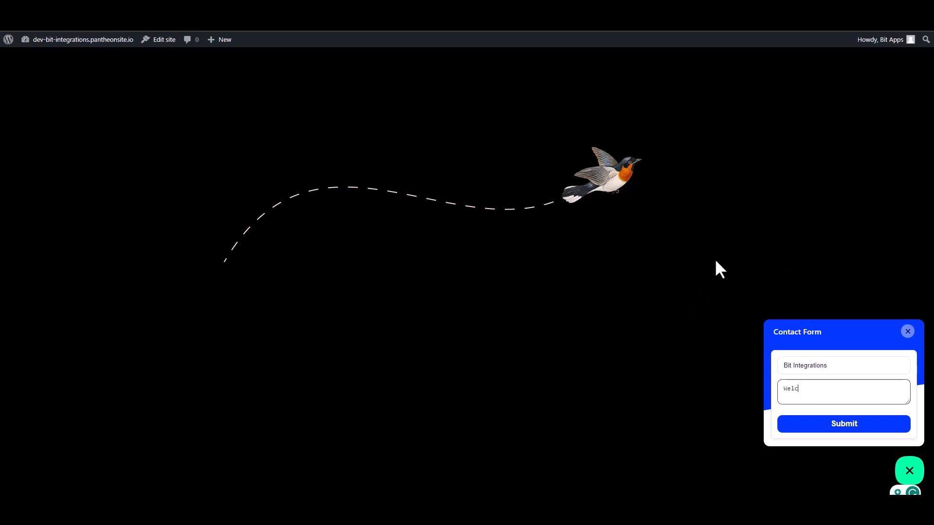
text(ome to the Bit)
text(Integratio)
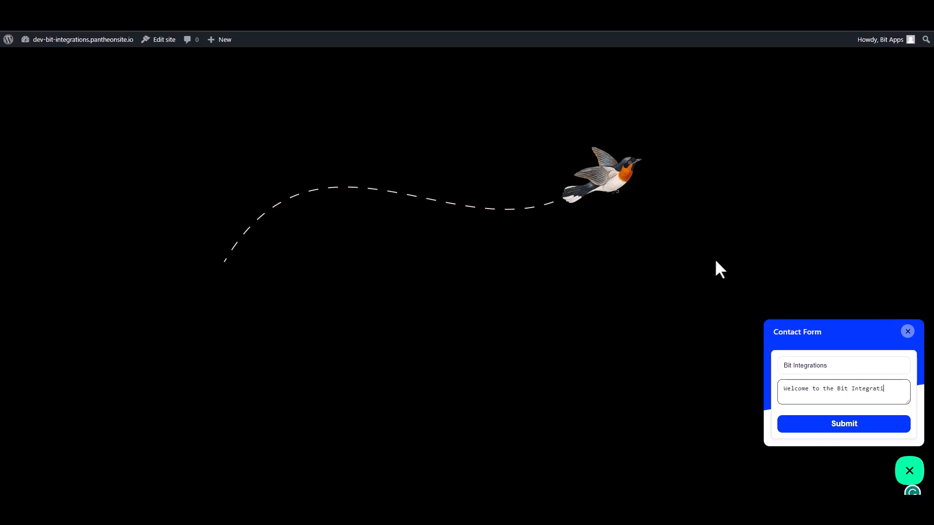
text(ns)
click(821, 430)
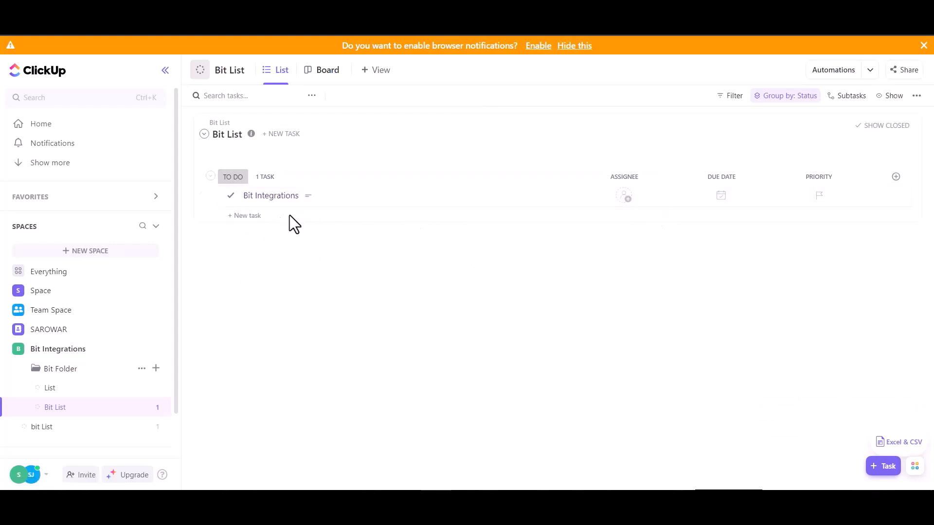
In ClickUp's Bit List, open the "Bit Integrations" task and check its title and description.
click(275, 196)
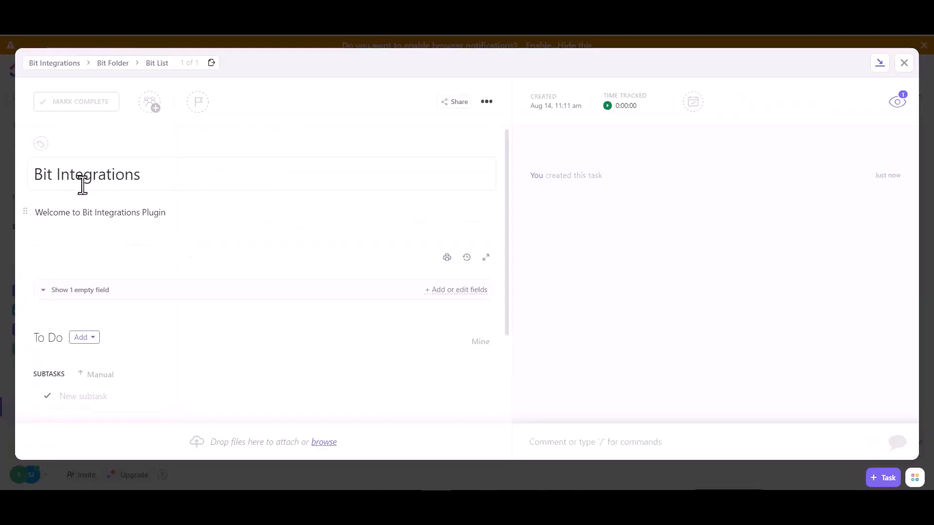
double_click(176, 214)
click(107, 213)
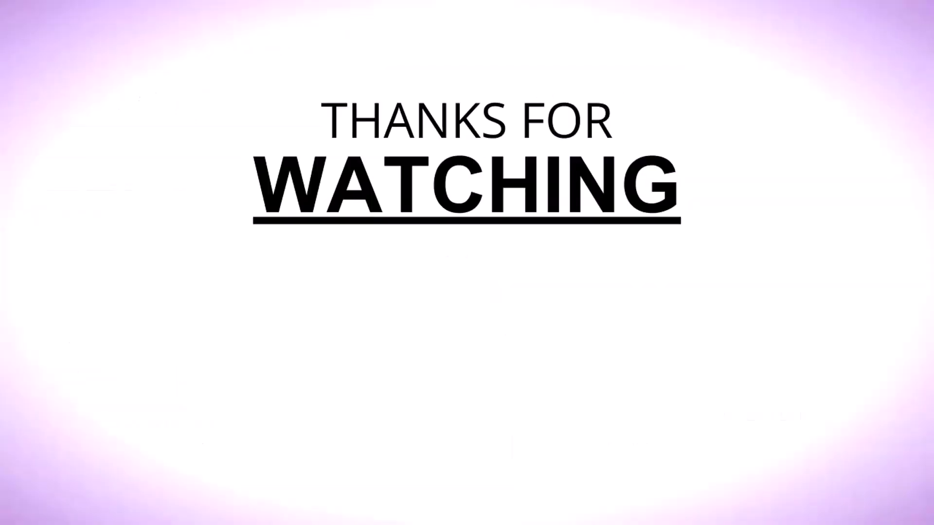